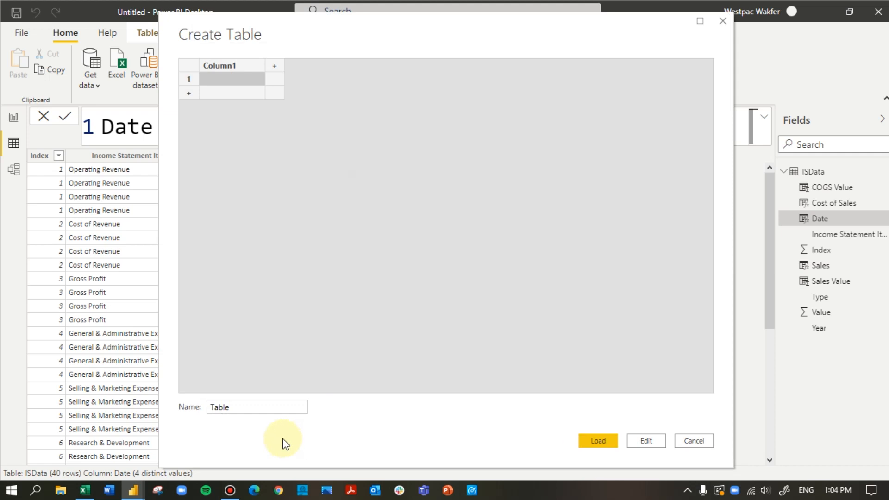
Name the new blank table Key Measures and load it into the model
left_click_drag(241, 408, 180, 401)
type("Key Measures")
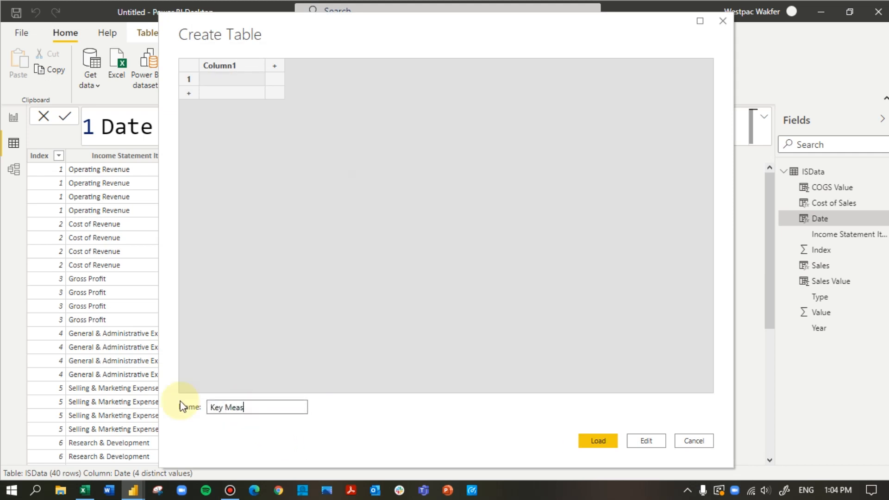
left_click(595, 441)
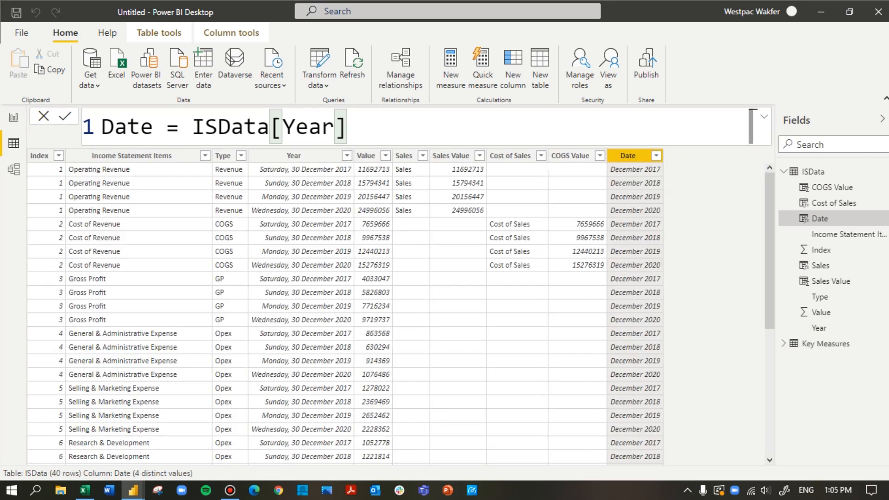
Start a new measure named Sales in the Key Measures table, with a CALCULATE function on its second line
left_click(826, 345)
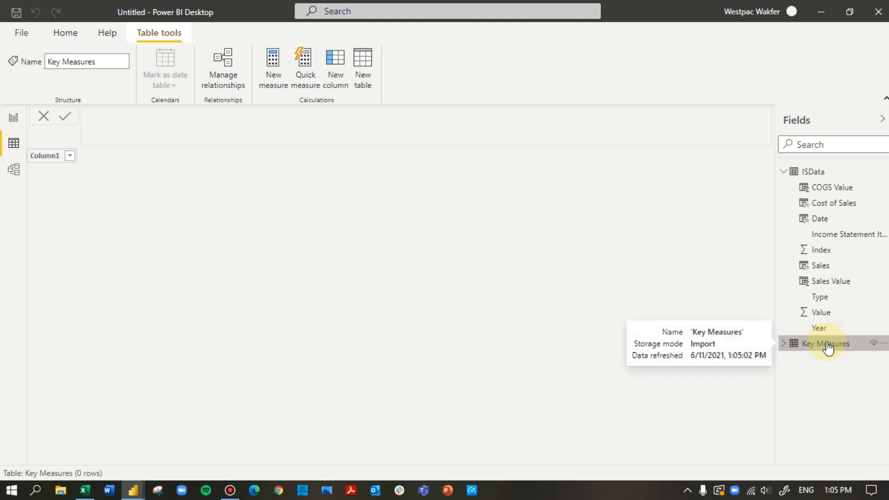
left_click(274, 77)
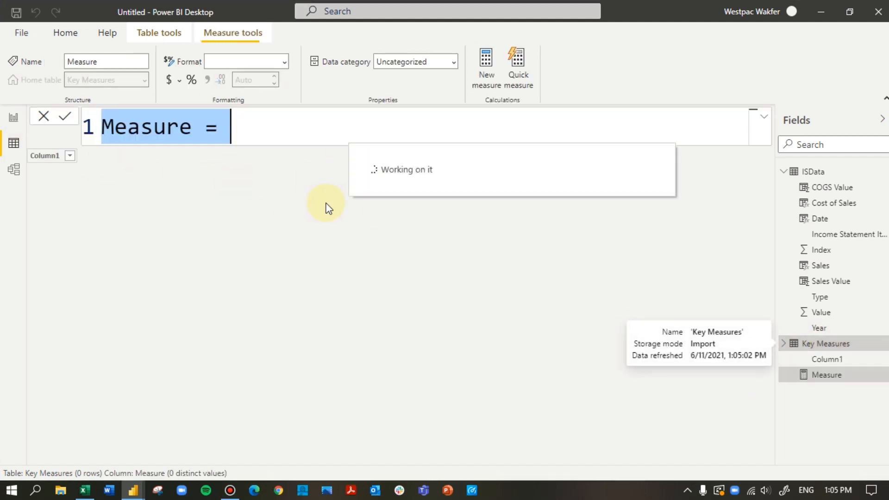
type("Sales =")
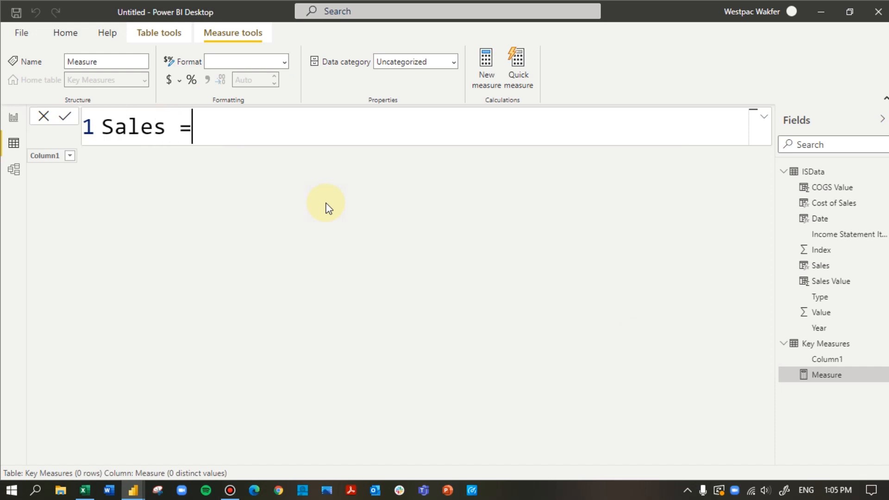
key("Return")
type("calc")
key("Tab")
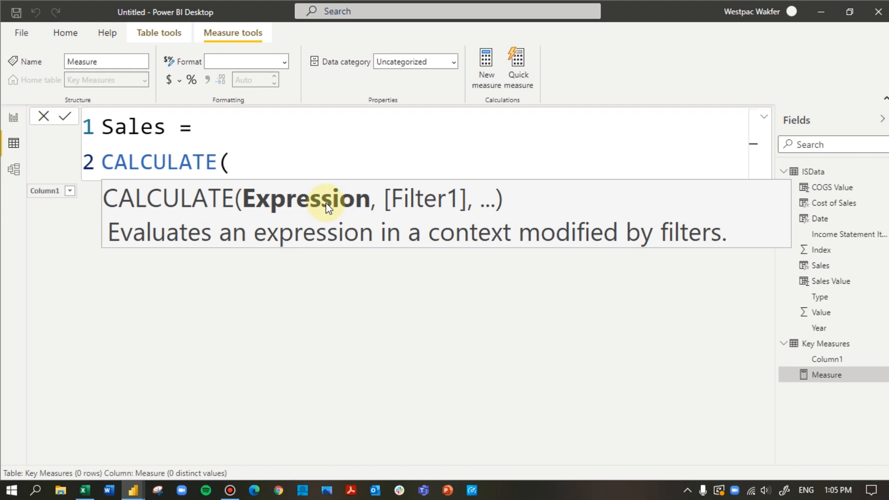
Complete the Sales measure by summing the ISData[Sales Value] column inside CALCULATE, and commit the formula
type("sum(")
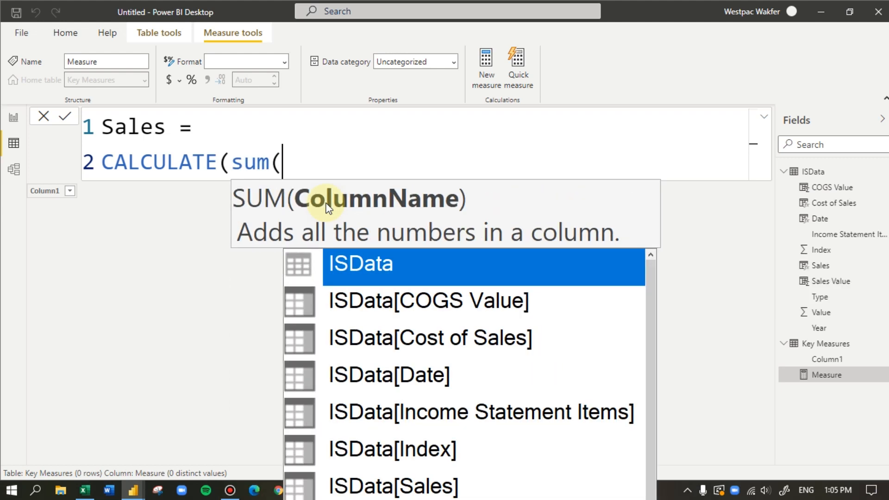
type("is")
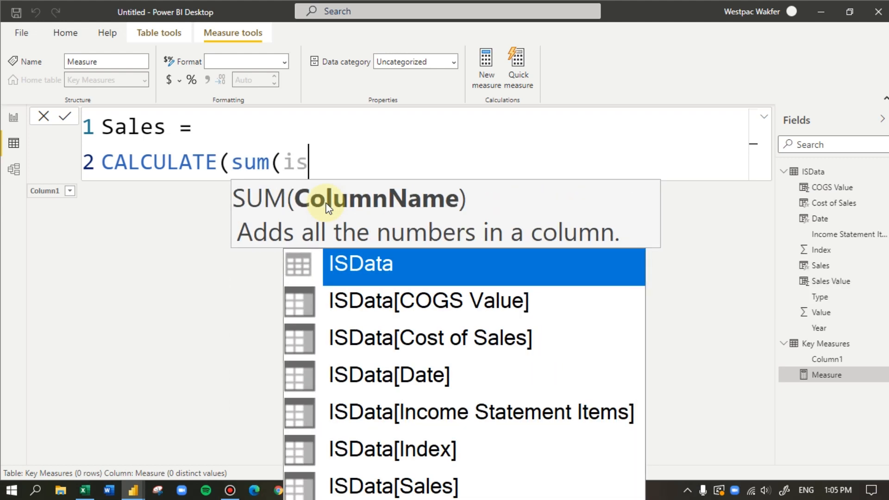
type("data")
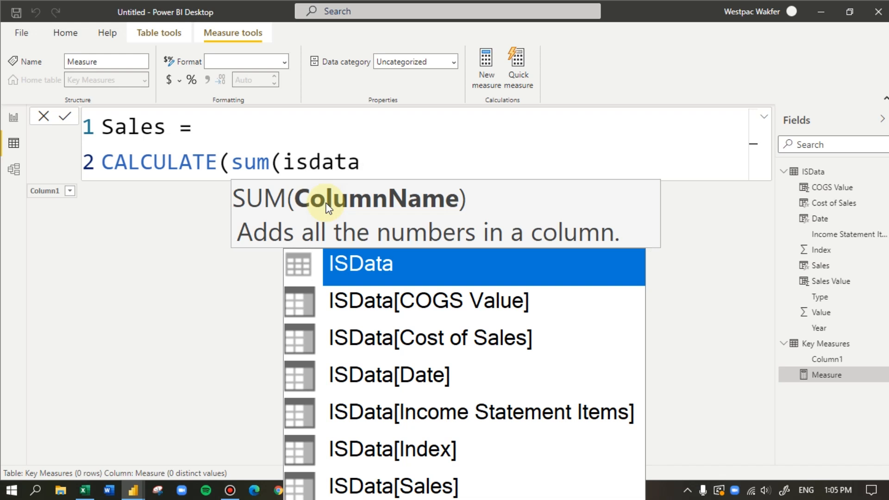
key("Down")
key("Down")
key("Down")
key("Down")
key("Down")
key("Down")
key("Down")
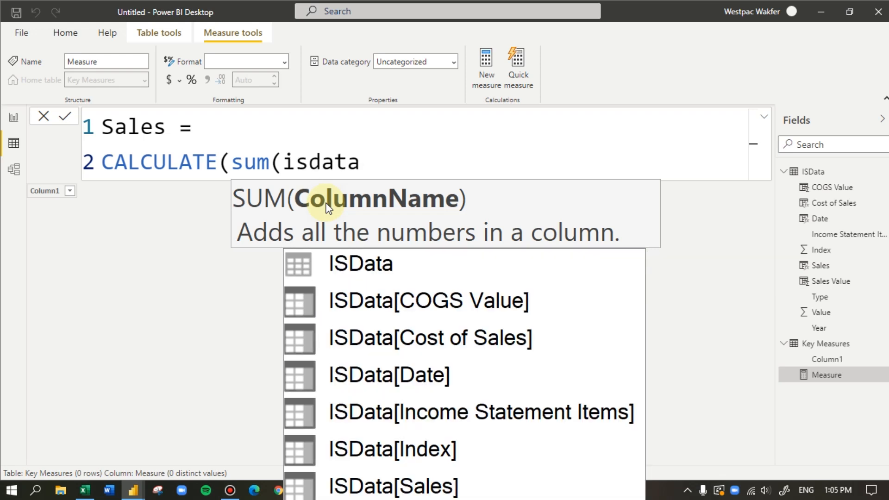
key("Tab")
left_click(326, 205)
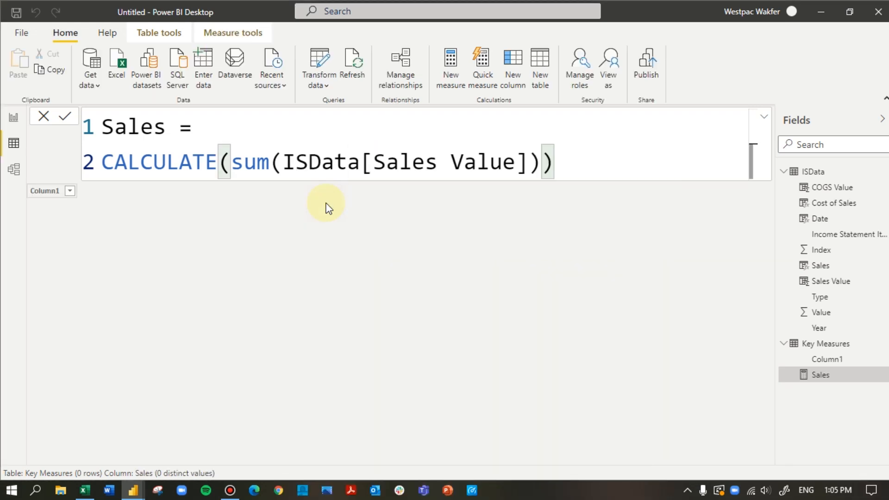
Clear the column name inside the Sales measure's SUM and choose ISData[Sales Value] again
left_click(565, 163)
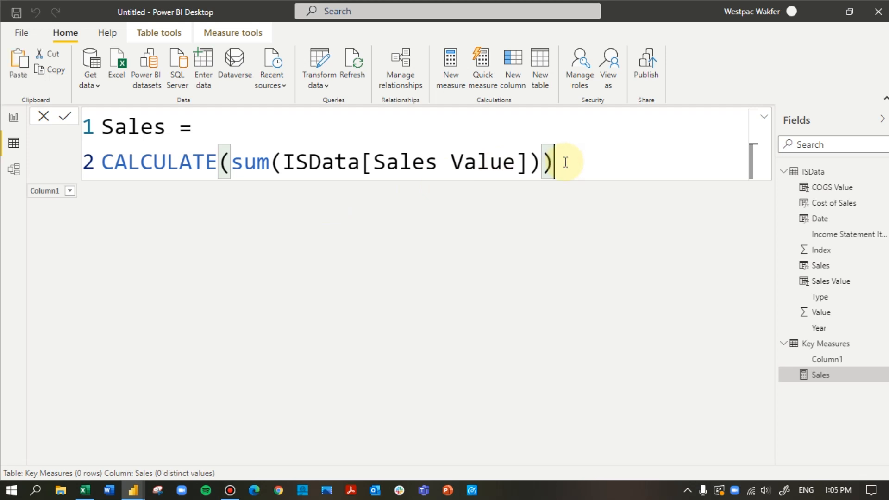
scroll(565, 162, "down", 6, "ctrl")
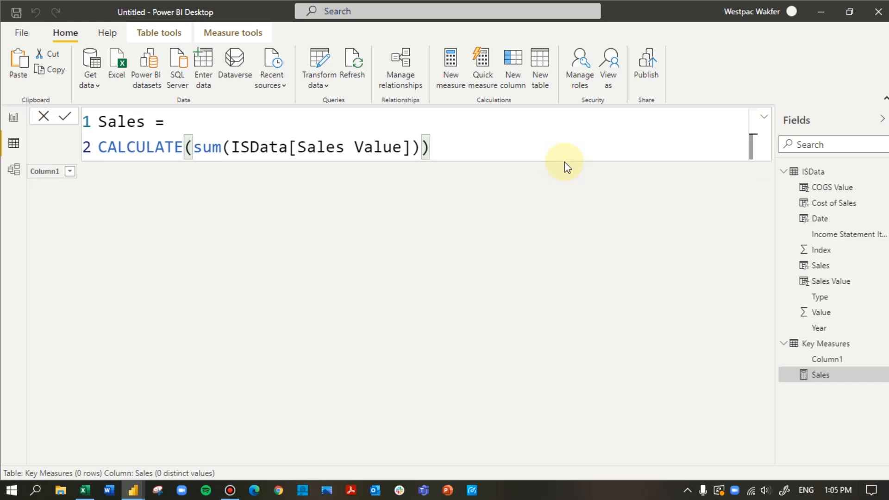
scroll(440, 148, "down", 1, "ctrl")
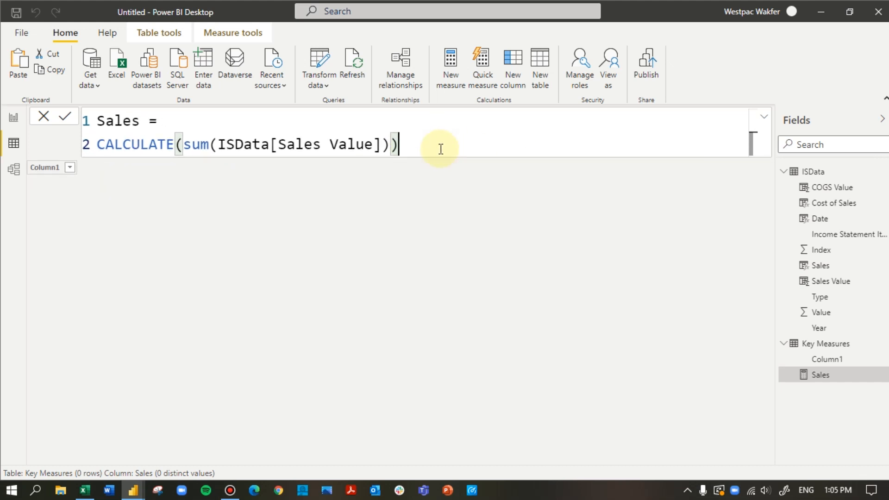
left_click(373, 145)
key("BackSpace")
key("BackSpace")
key("BackSpace")
key("BackSpace")
key("BackSpace")
key("BackSpace")
key("BackSpace")
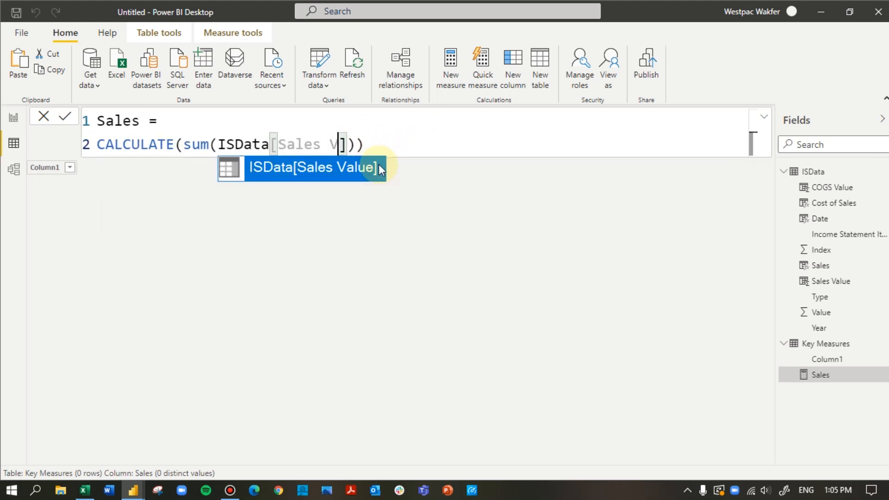
key("BackSpace")
key("BackSpace")
key("BackSpace")
key("BackSpace")
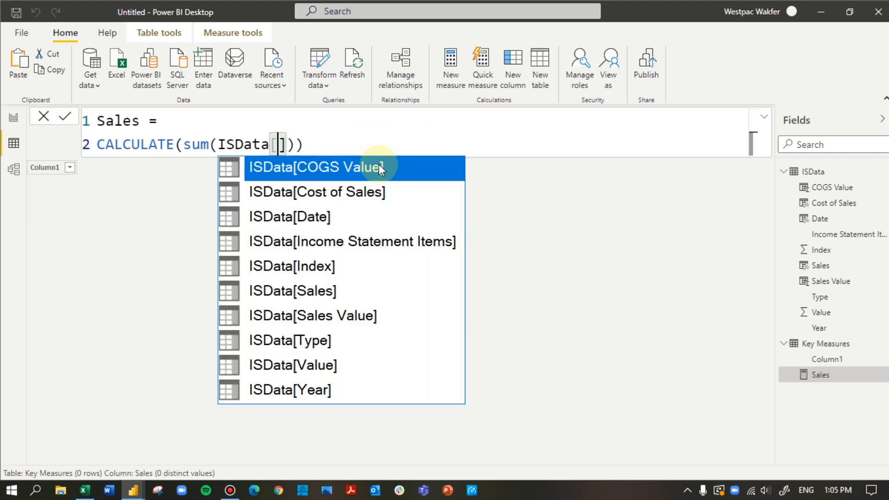
key("Down")
key("Down")
key("Down")
key("Down")
key("Down")
key("Down")
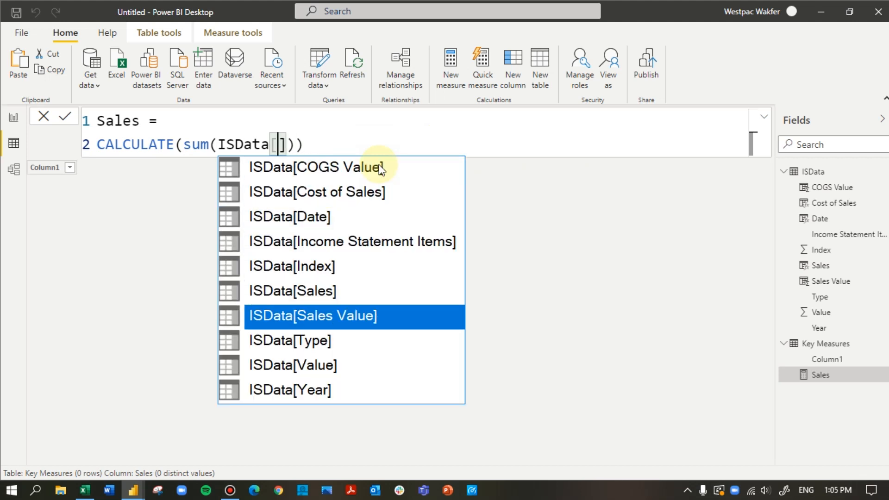
key("Tab")
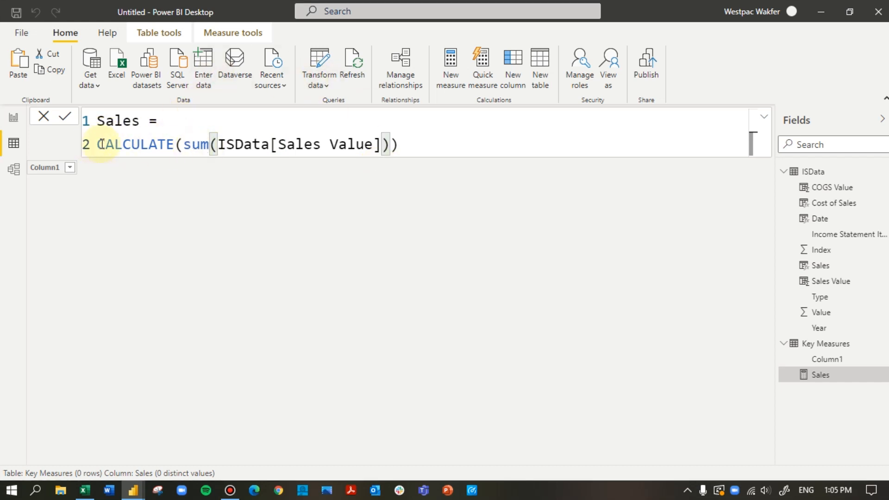
double_click(194, 144)
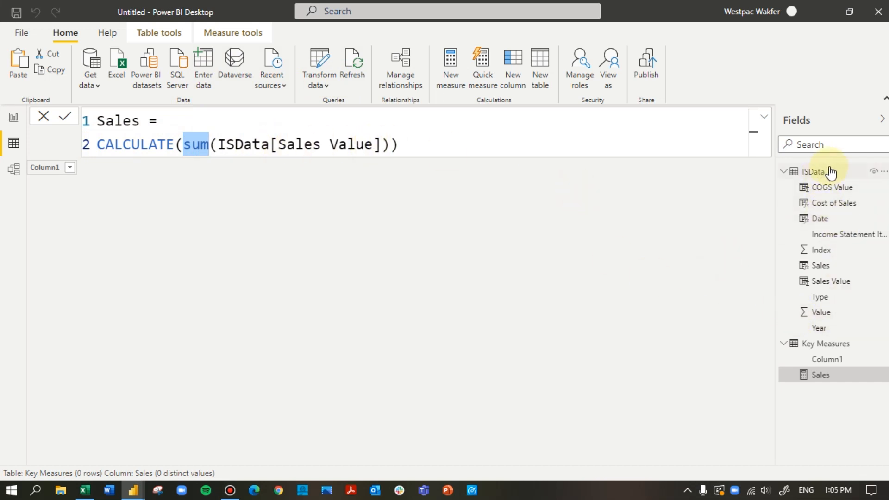
left_click(848, 284)
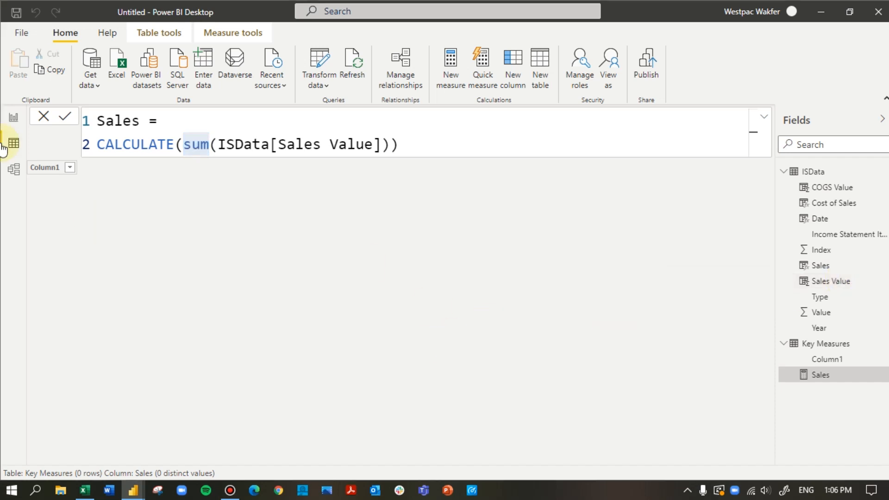
Add the Sales Value field to the blank report page as a card visual and move it lower on the canvas
left_click(14, 118)
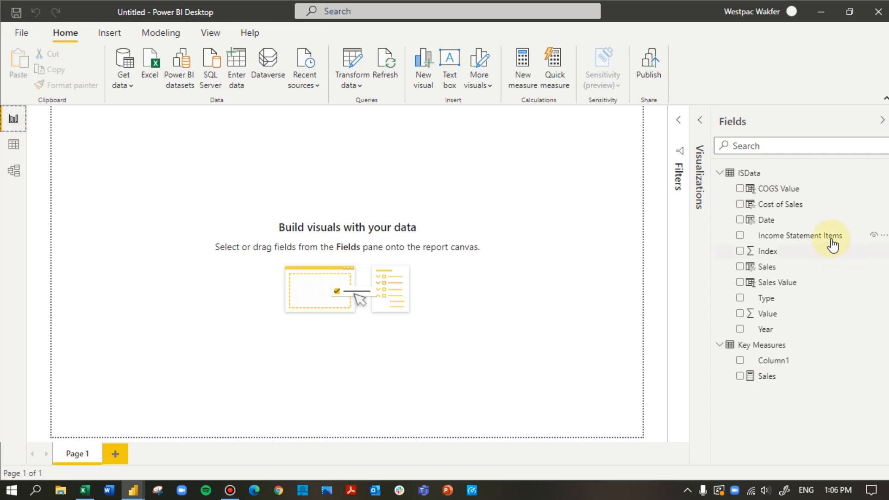
left_click_drag(776, 283, 297, 169)
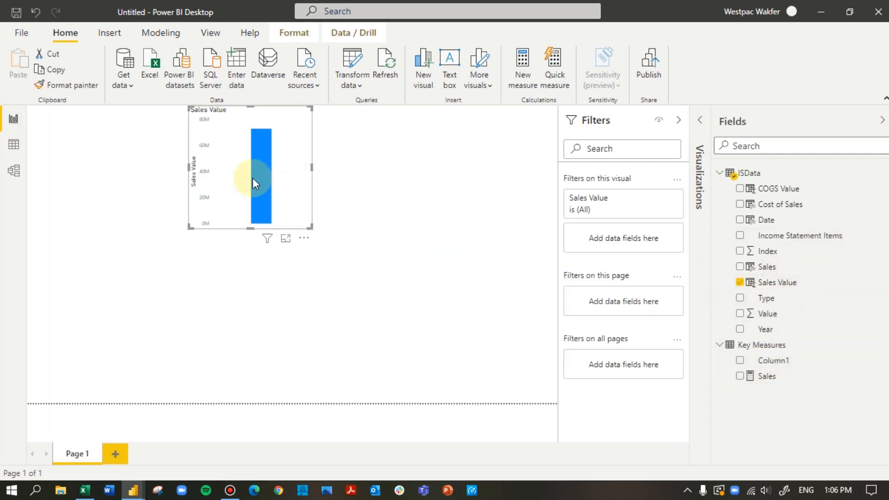
left_click(698, 120)
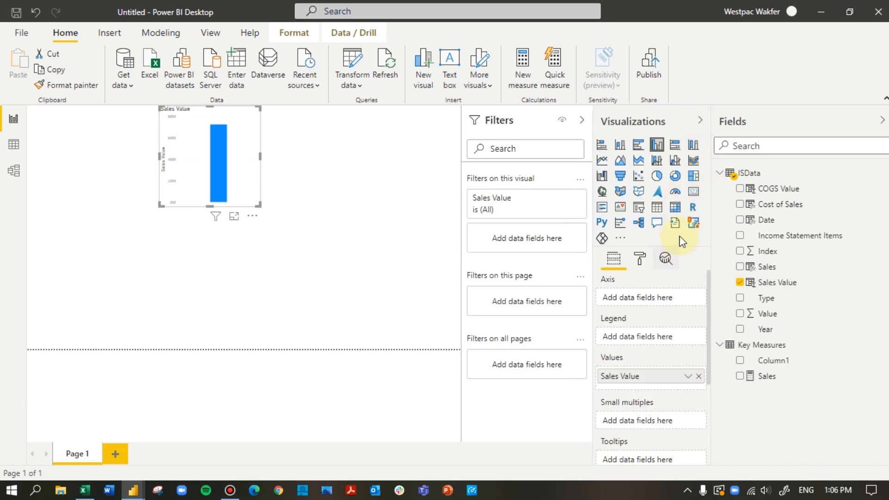
left_click(693, 192)
left_click_drag(207, 133, 227, 194)
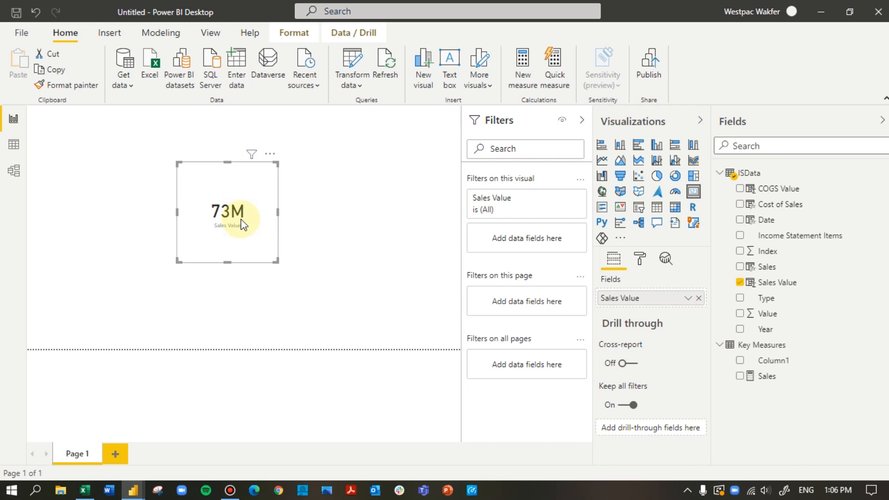
Switch to the ISData workbook in Excel, check the sum of the four Operating Revenue values, and return to Power BI Desktop
key("alt+Tab")
key("alt+Tab")
key("alt+Tab")
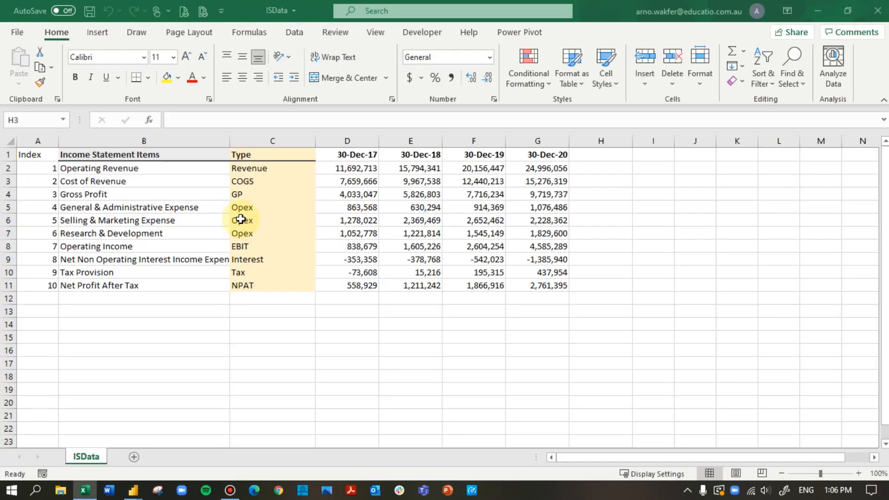
left_click(291, 246)
left_click_drag(345, 168, 539, 167)
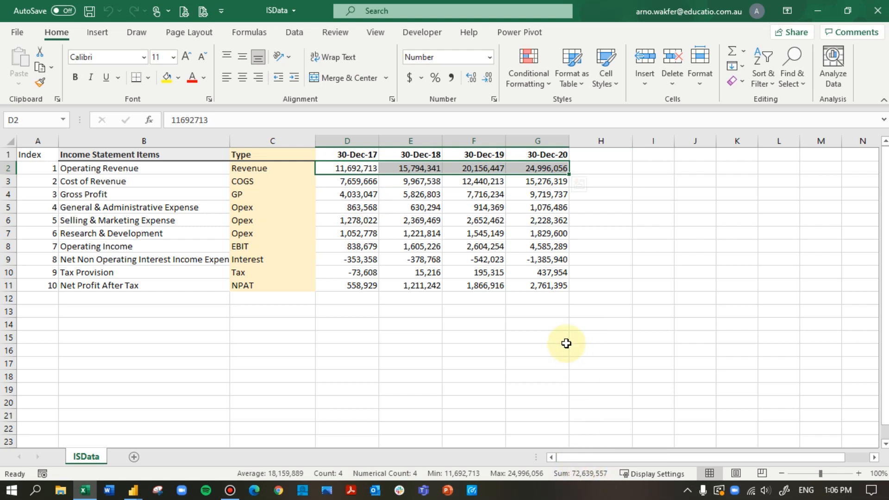
key("alt")
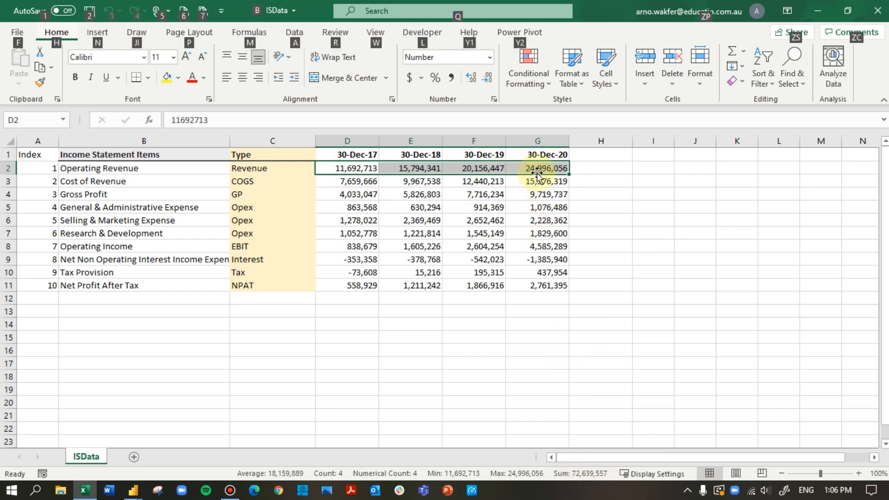
left_click(537, 172)
left_click_drag(351, 169, 528, 169)
key("alt+Tab")
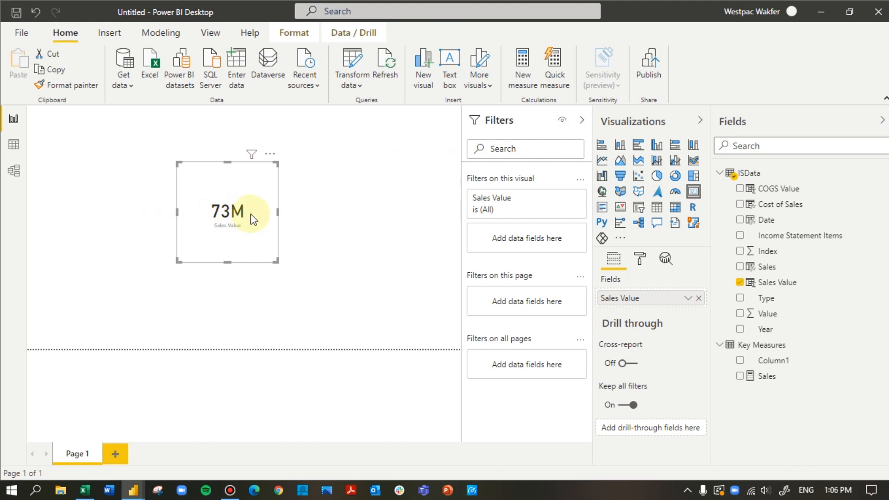
Delete the Sales Value card from the report page
key("Delete")
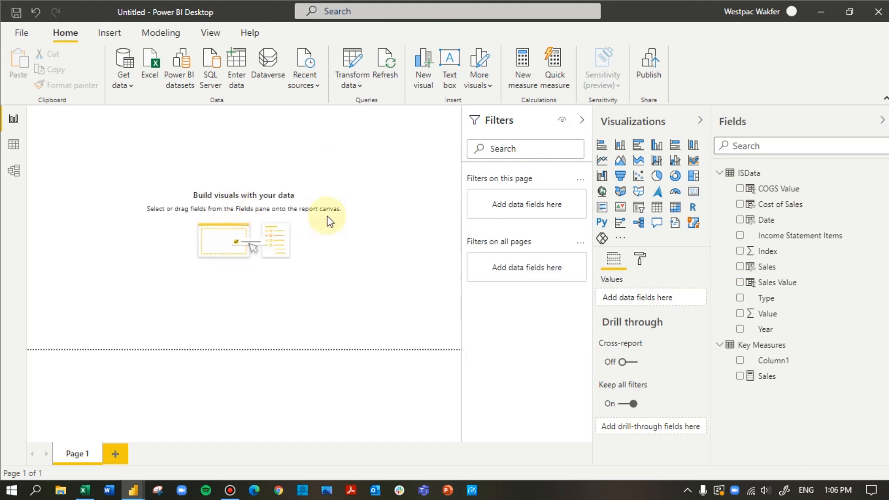
Start a new measure in the Key Measures table and name it Cost of Sales, with a second line for its formula
left_click(760, 344)
left_click(274, 81)
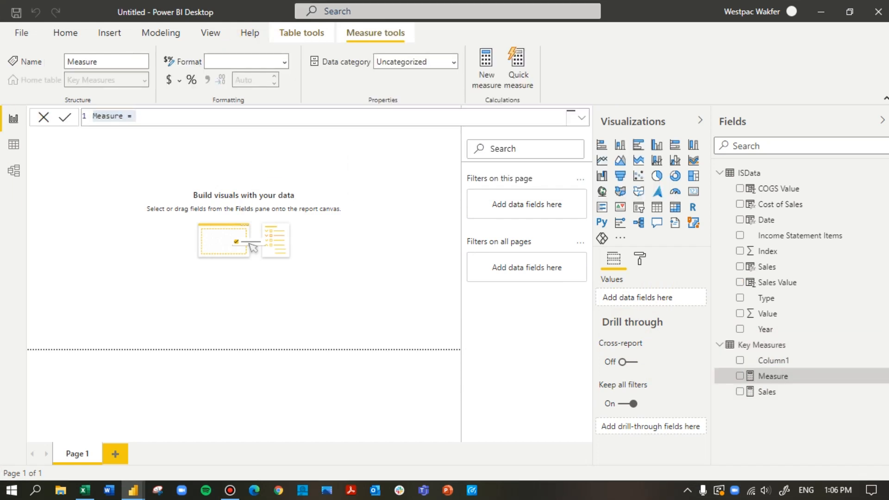
left_click(146, 112)
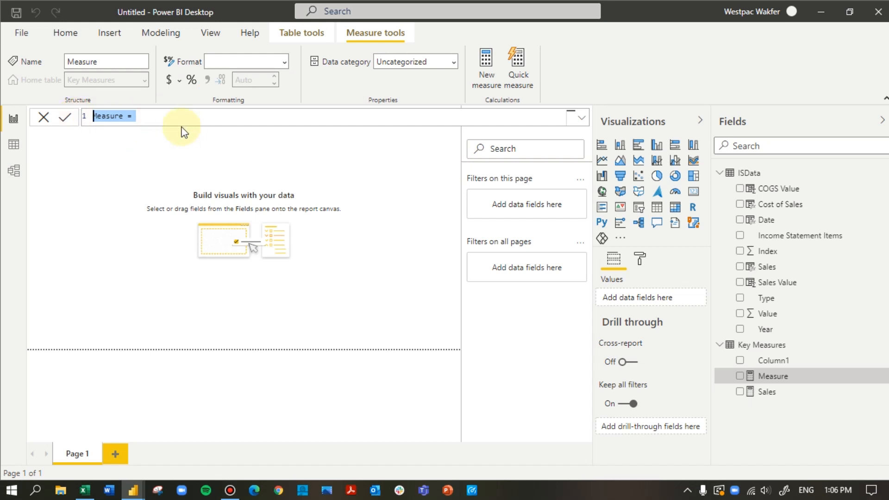
left_click(169, 114)
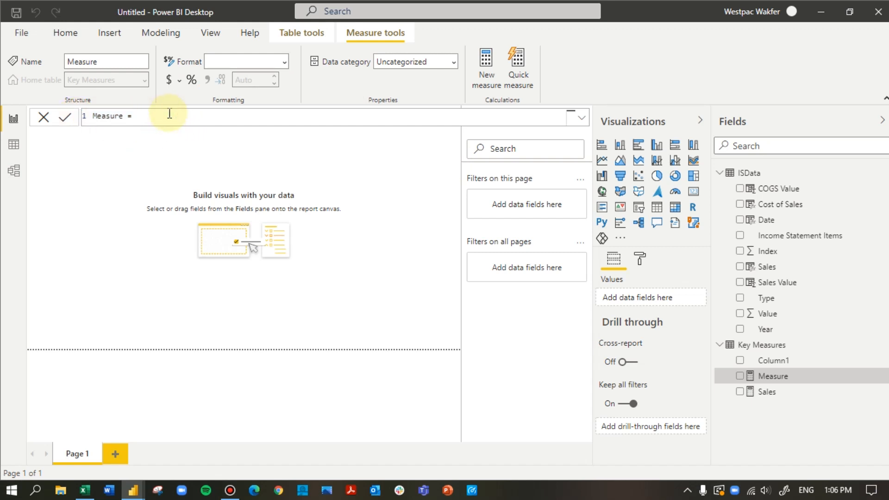
left_click_drag(141, 117, 82, 124)
type("Cost of Sales")
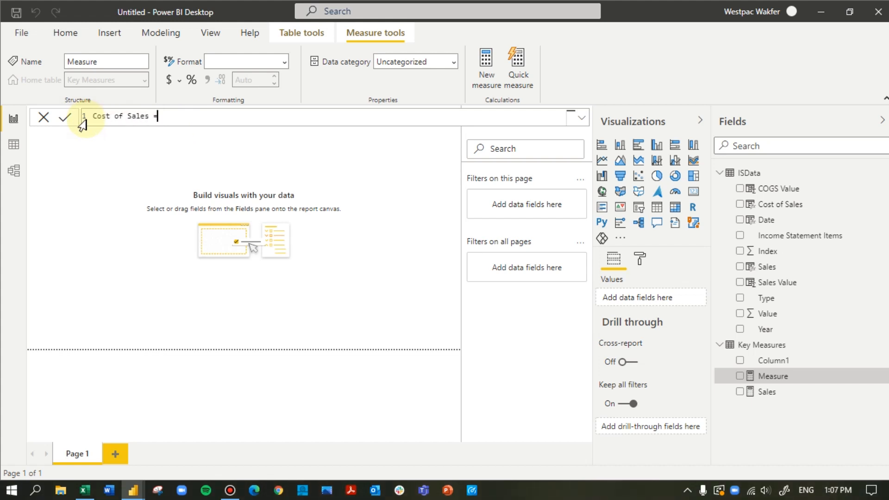
key("shift+Return")
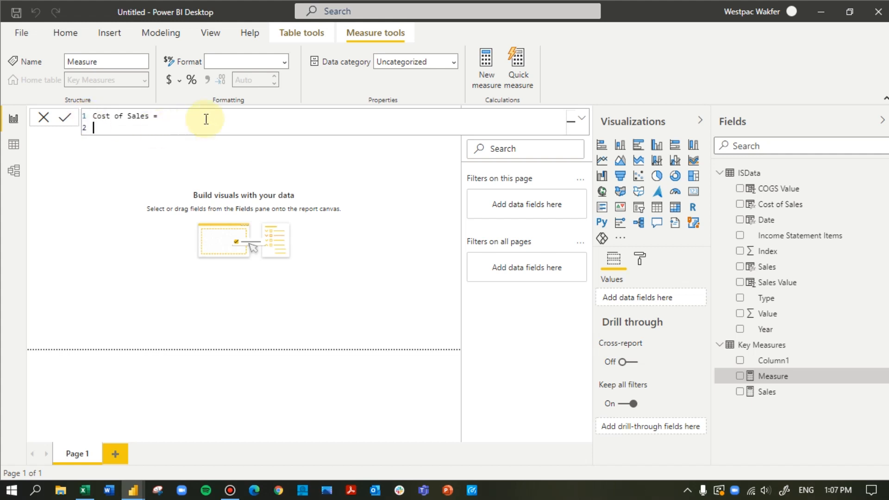
Enlarge the formula text and define Cost of Sales as CALCULATE(SUM(ISData[COGS Value]))
left_click(181, 116)
scroll(181, 115, "up", 6)
scroll(181, 116, "up", 1)
left_click(130, 152)
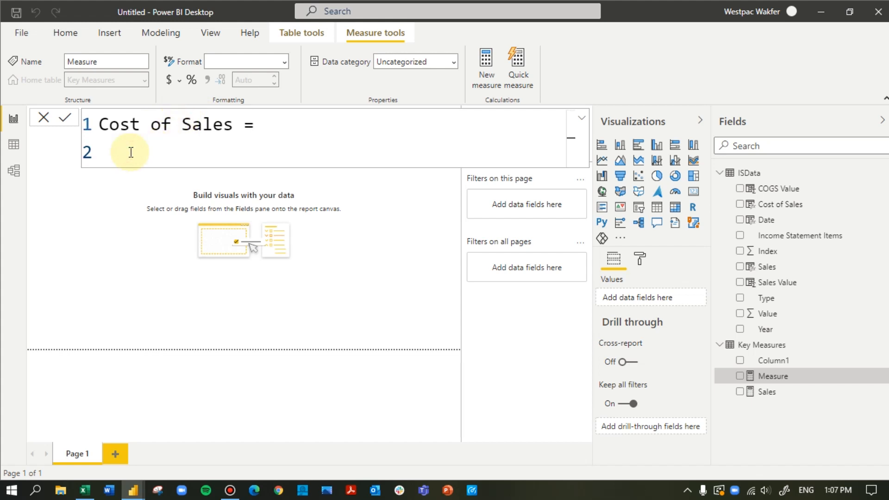
type("cal")
key("Tab")
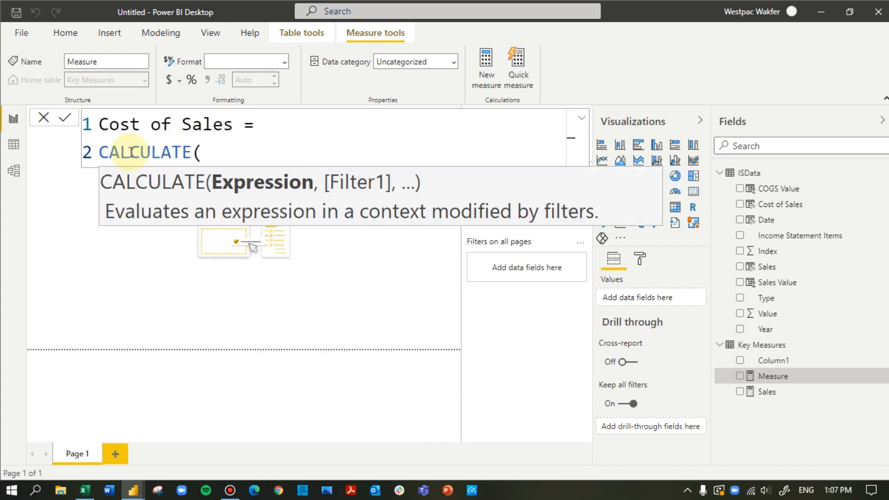
type("sum(")
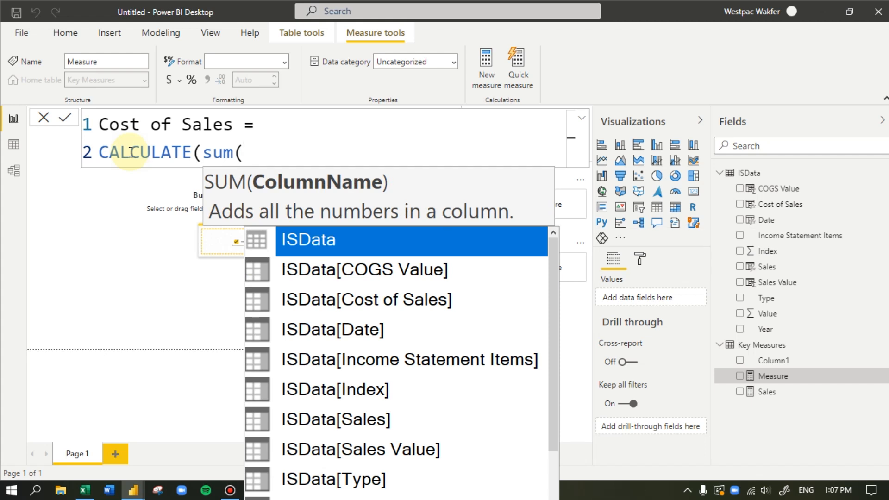
key("Down")
key("Down")
key("Down")
key("Down")
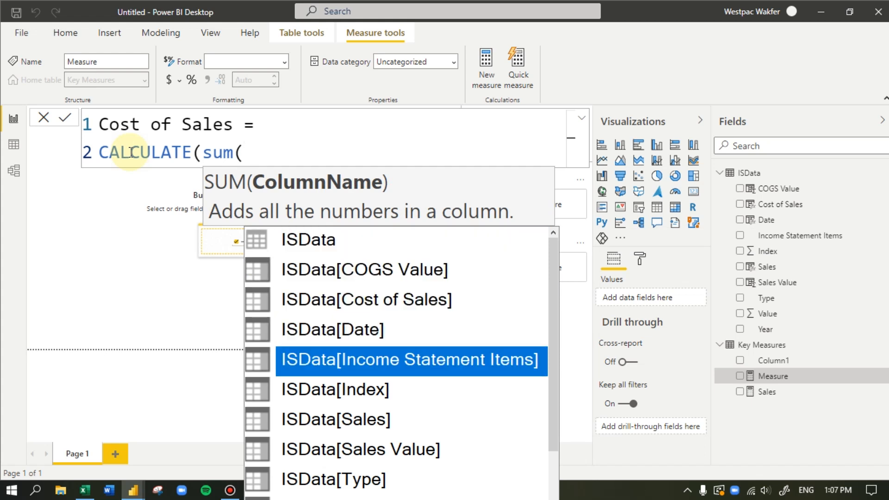
key("Up")
key("Up")
key("Up")
key("Tab")
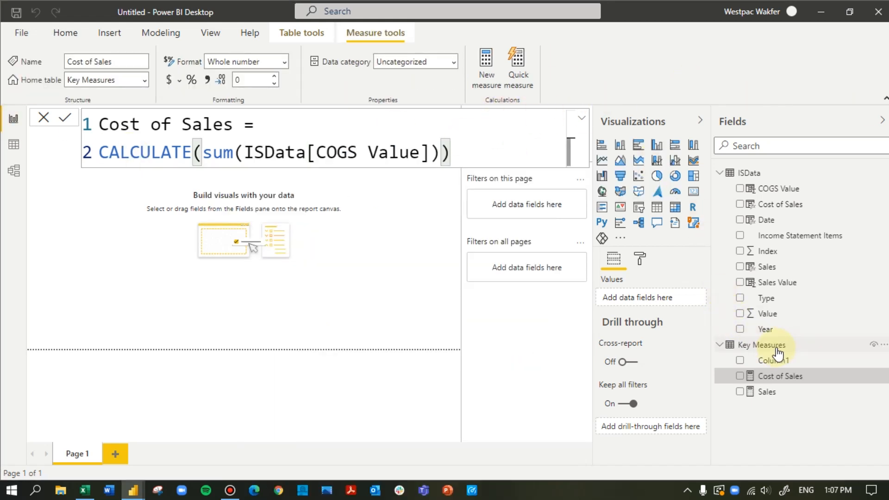
Start another measure in the Key Measures table and name it Gross Profit, with a second line for its formula
left_click(768, 346)
left_click(273, 84)
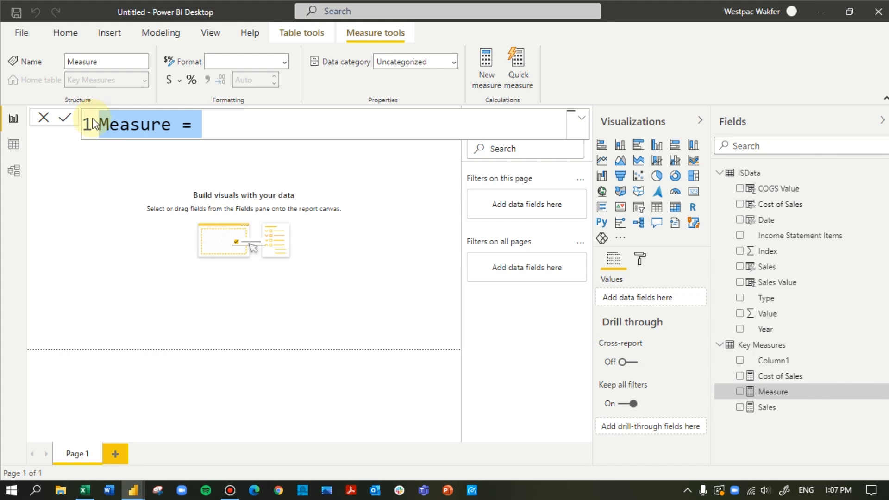
type("Gross Profit =")
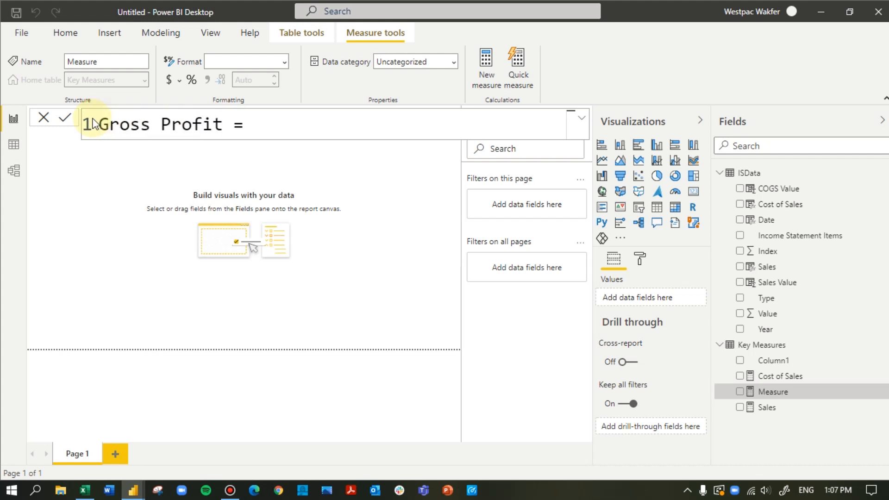
key("shift+Return")
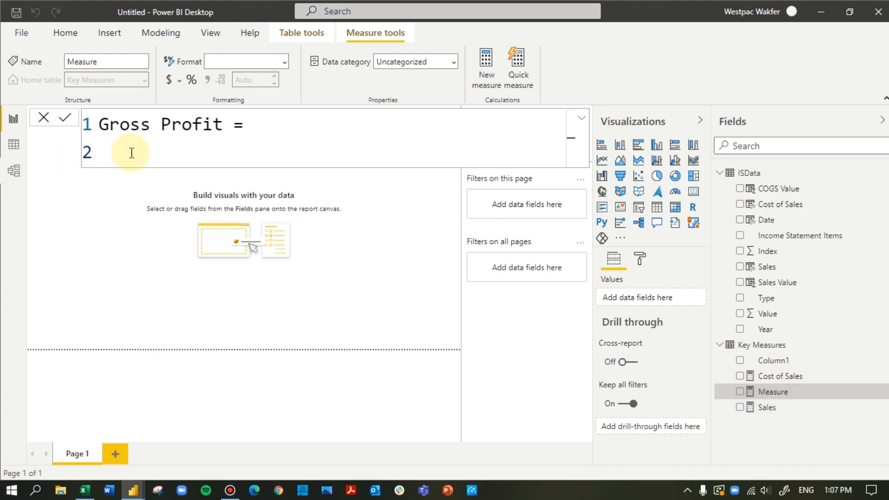
Define the Gross Profit measure as [Sales] - [Cost of Sales] and commit it
type("sales")
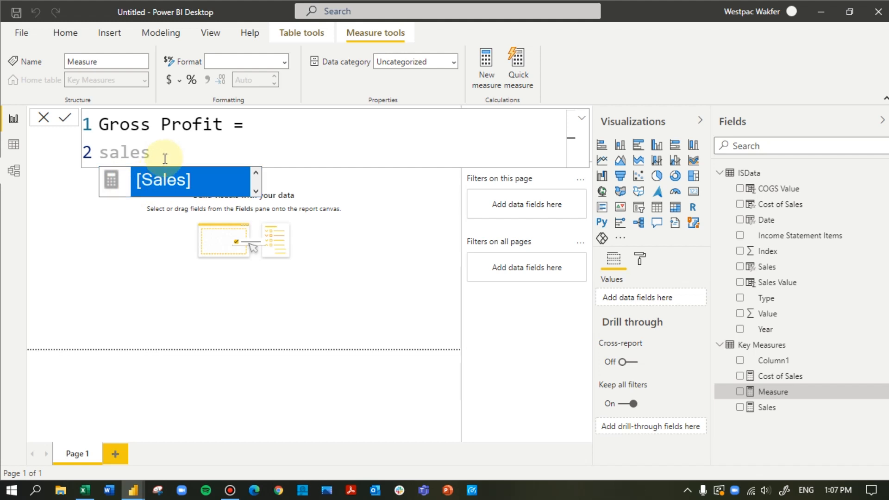
key("Tab")
type("- ")
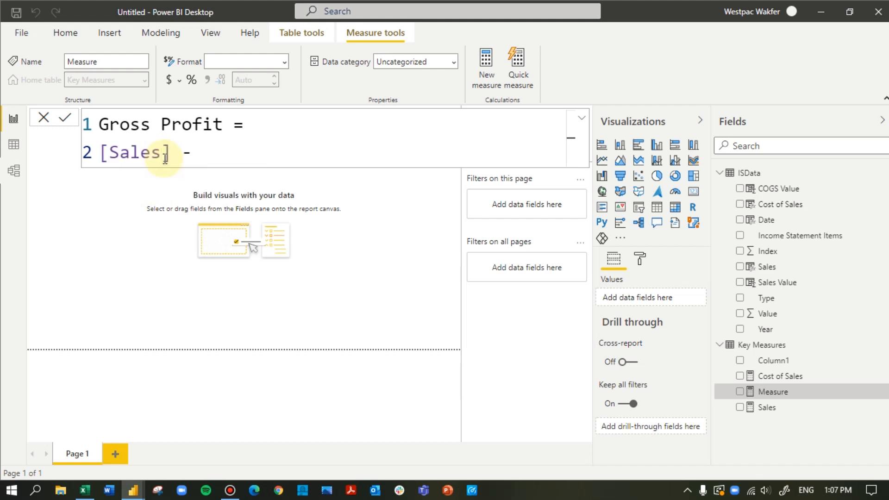
type("cost")
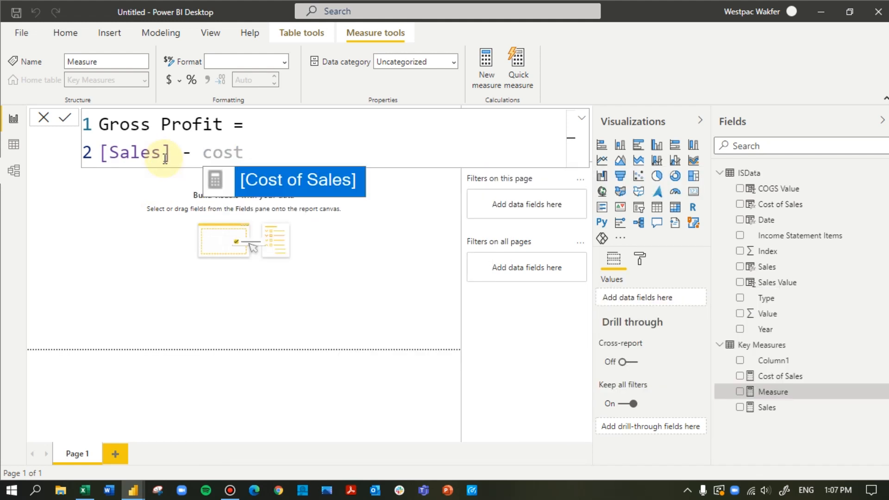
left_click(305, 191)
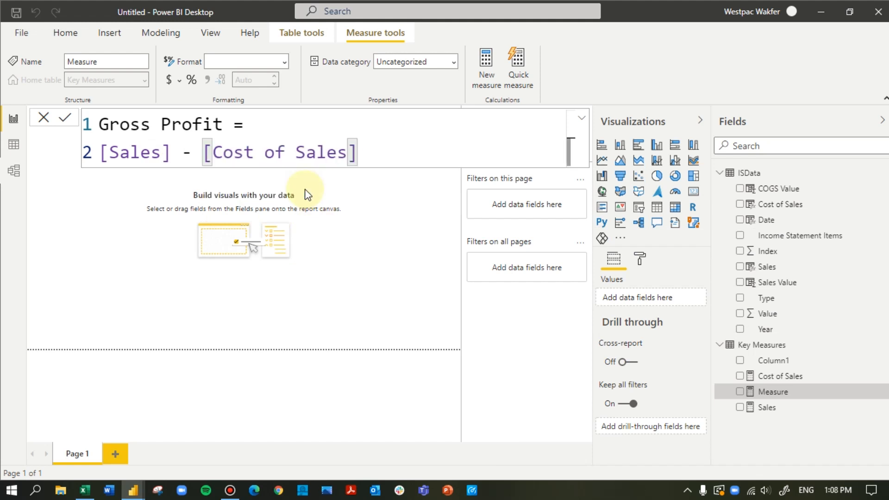
key("Return")
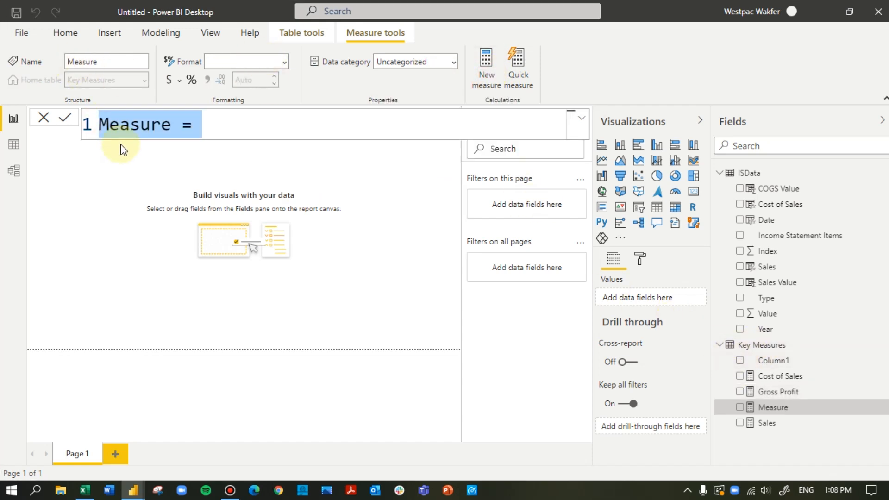
Name the new Key Measures measure Gross Profit % and add a second line for its formula
key("BackSpace")
type("Gross Prof")
key("BackSpace")
type("ofit ")
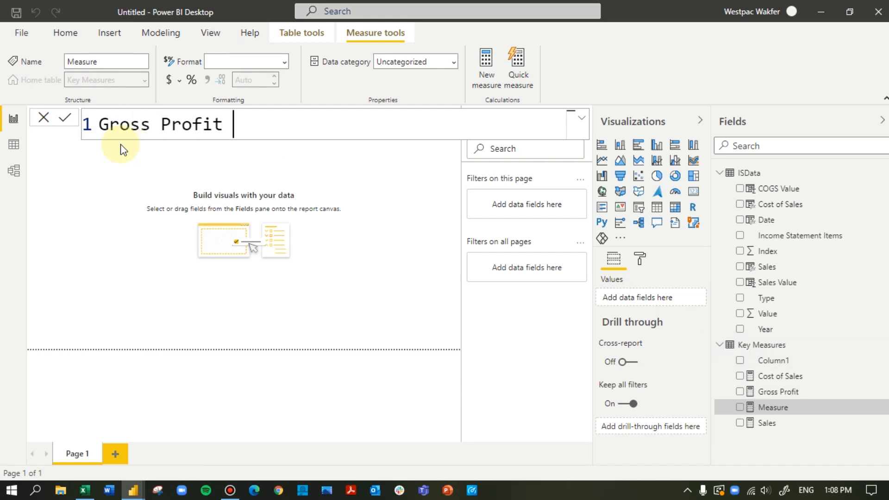
type("% +")
key("BackSpace")
type("=")
key("shift+Return")
Define Gross Profit % as DIVIDE([Gross Profit],[Sales]), commit it, and collapse the formula editor
type("div")
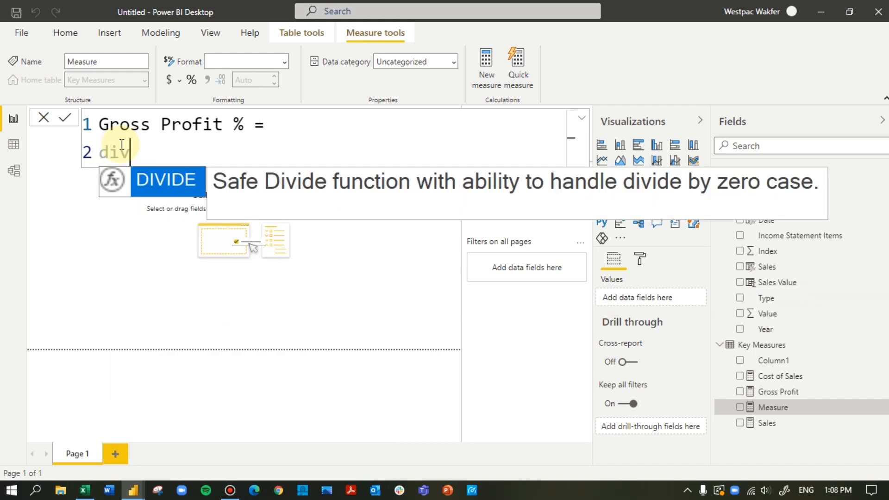
key("Tab")
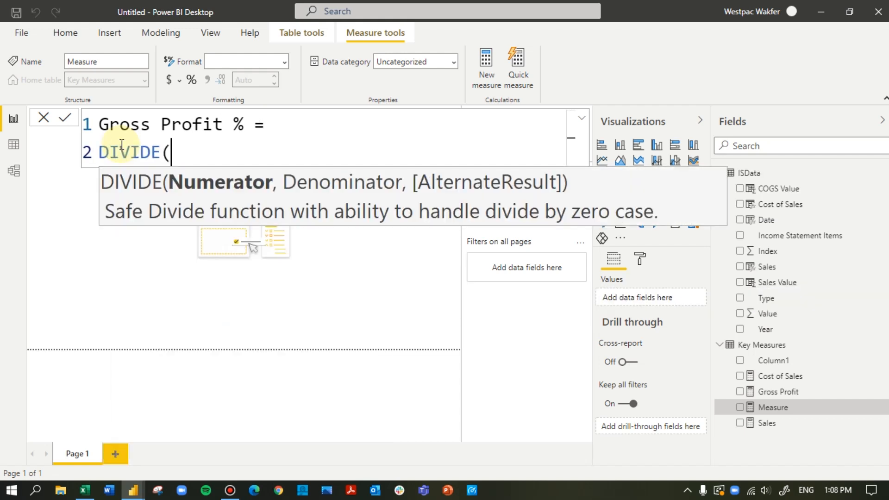
type("gross")
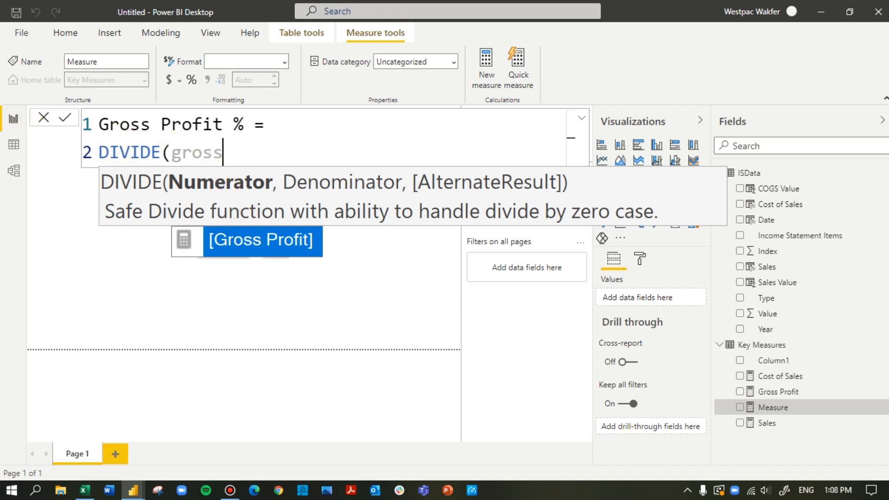
left_click(269, 243)
type(",")
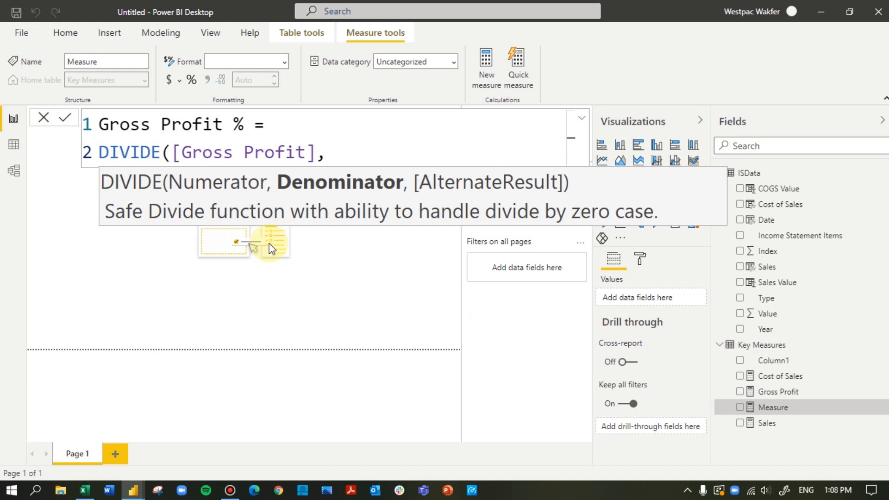
type("sales")
key("Tab")
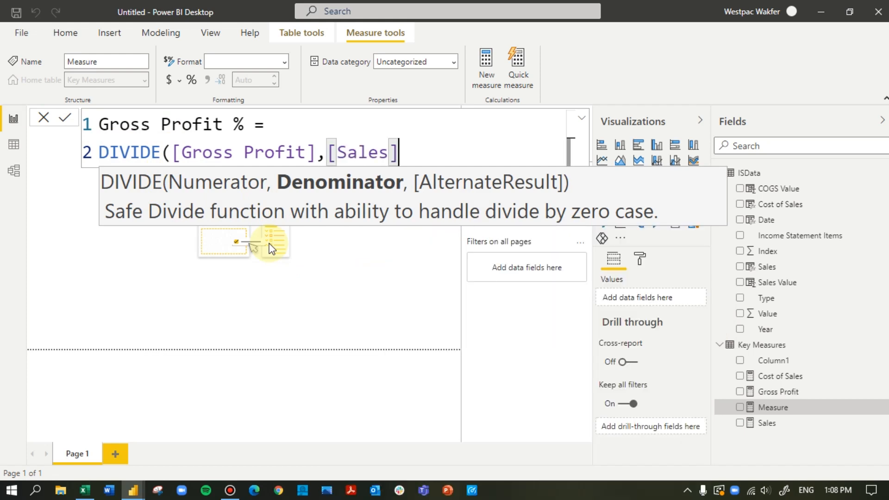
type(")")
key("Return")
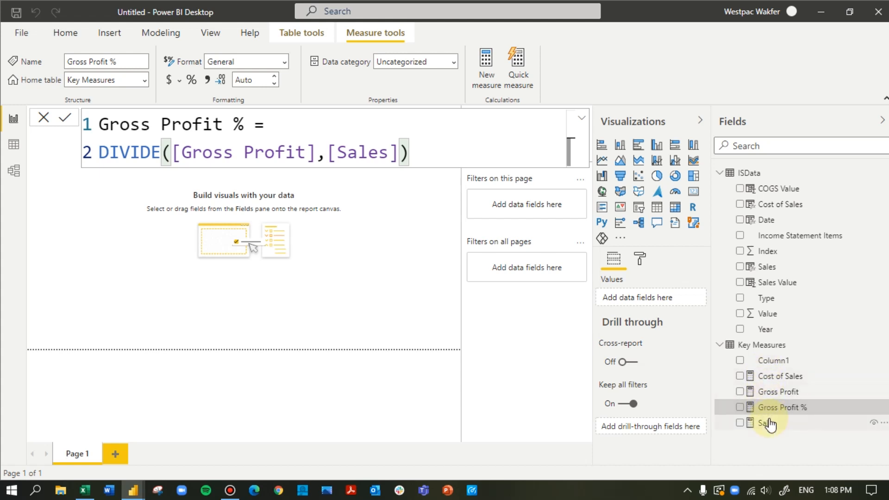
left_click(582, 118)
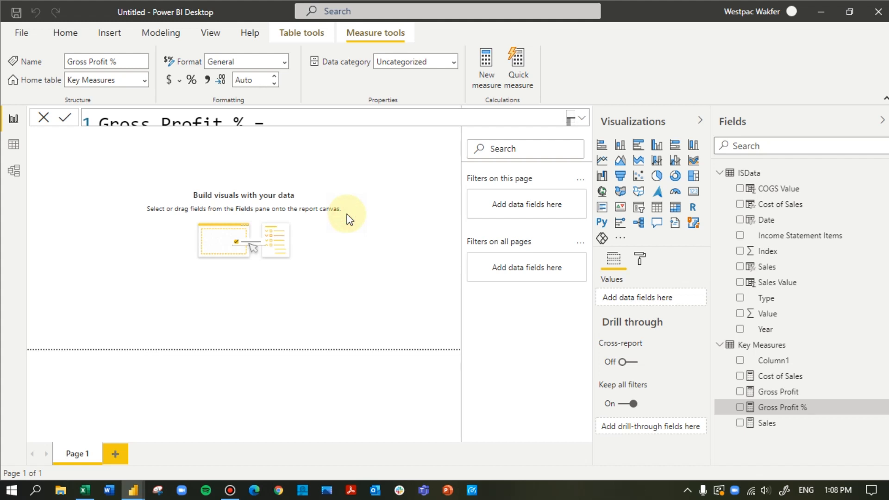